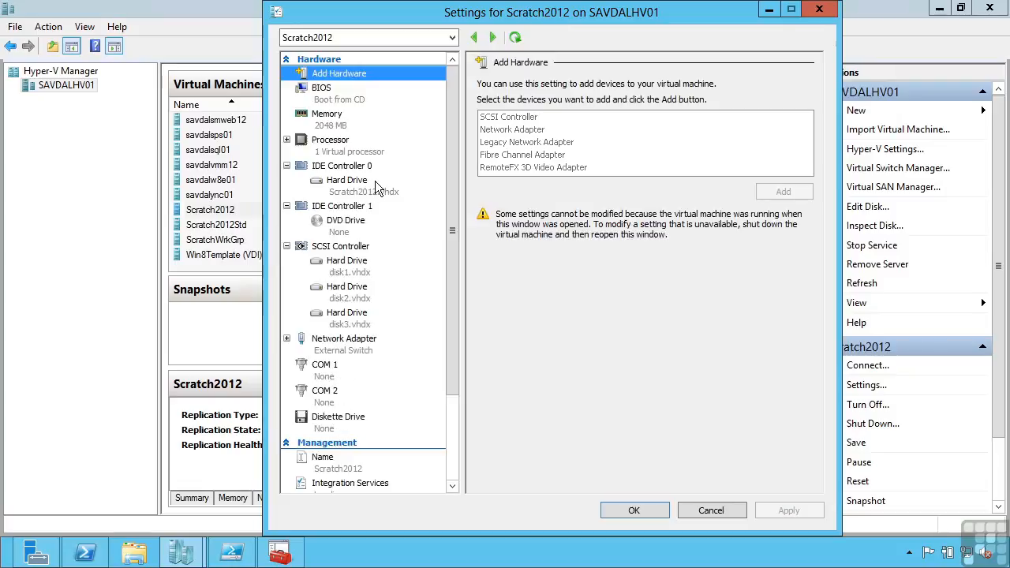
- Show Scratch2012's memory settings: 2048 MB startup RAM, dynamic memory 512–4096 MB, 20% buffer
left_click(330, 123)
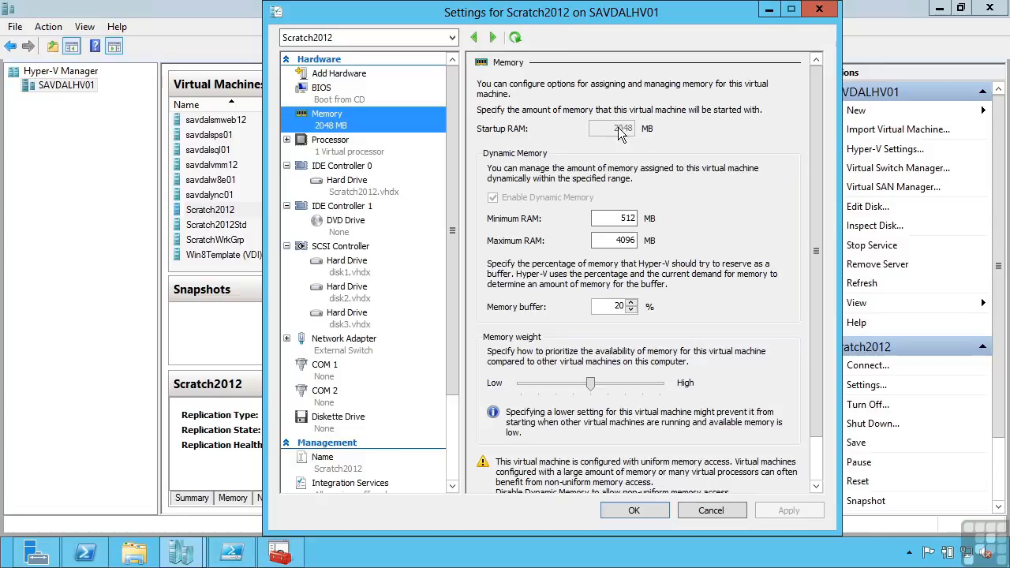
double_click(616, 241)
left_click_drag(620, 220, 639, 225)
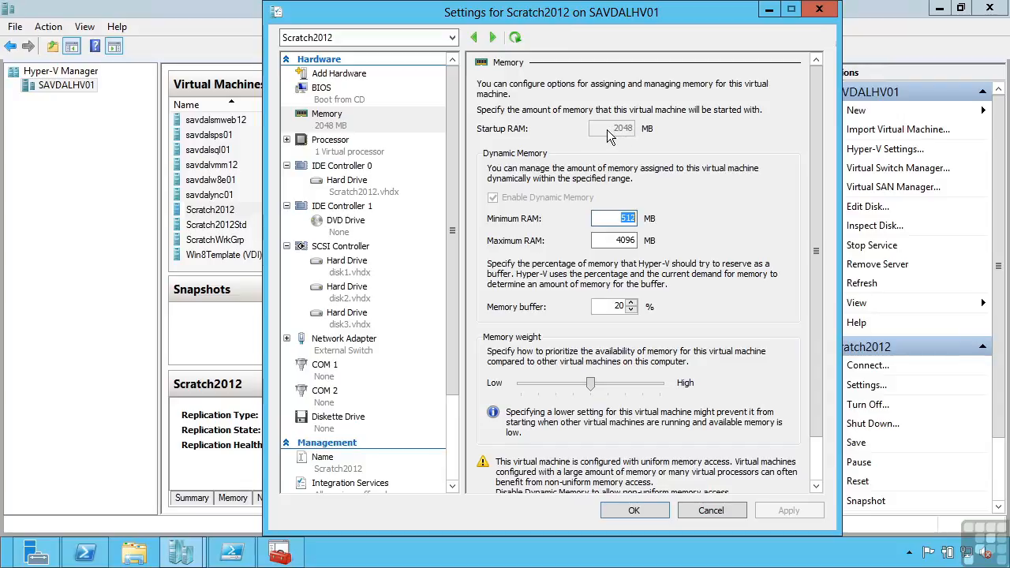
left_click(605, 241)
left_click_drag(605, 241, 636, 240)
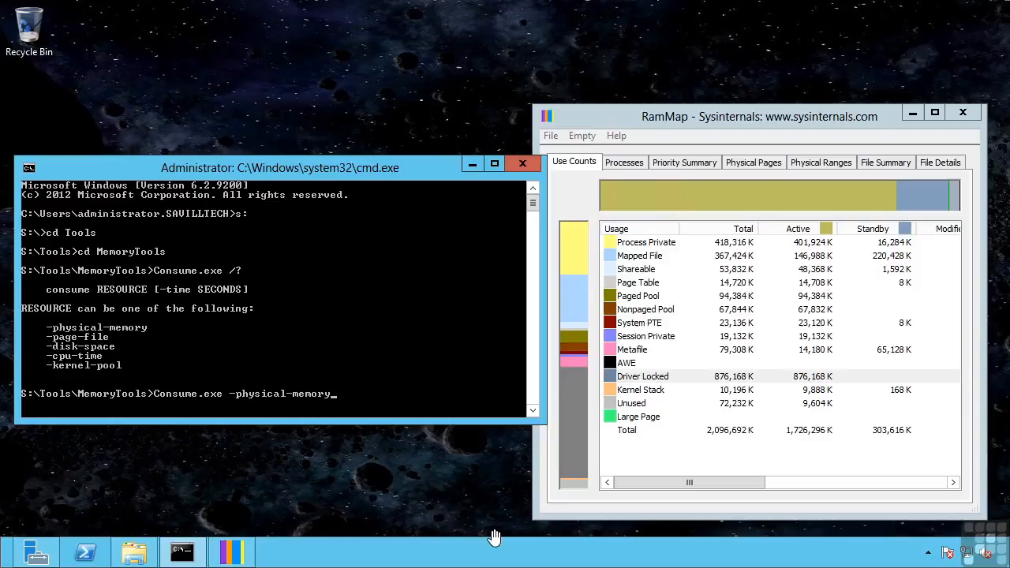
- Open the guest's Task Manager on the Performance tab to see memory use (1.7 of 2.0 GB)
right_click(481, 555)
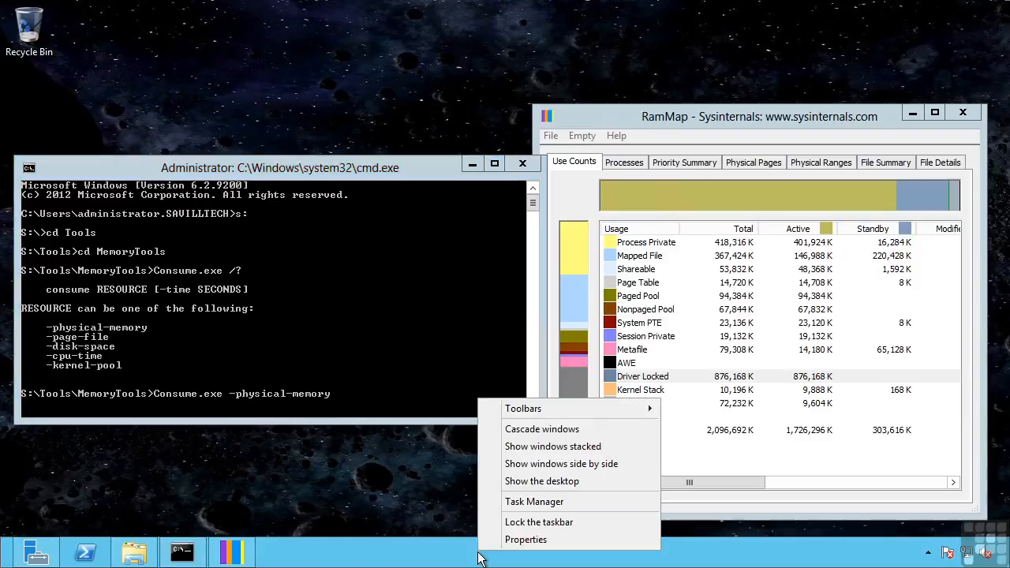
left_click(533, 503)
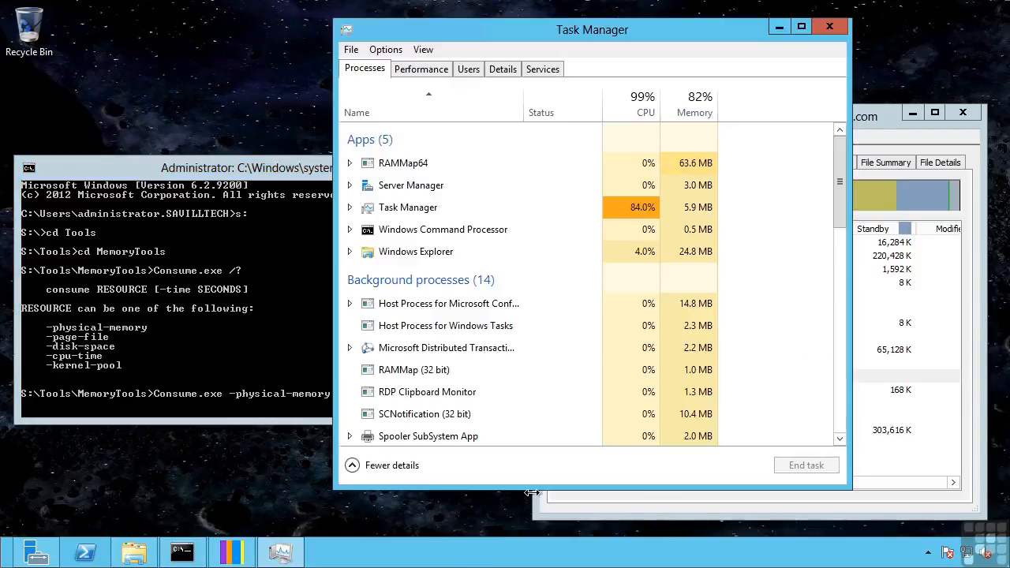
left_click(429, 70)
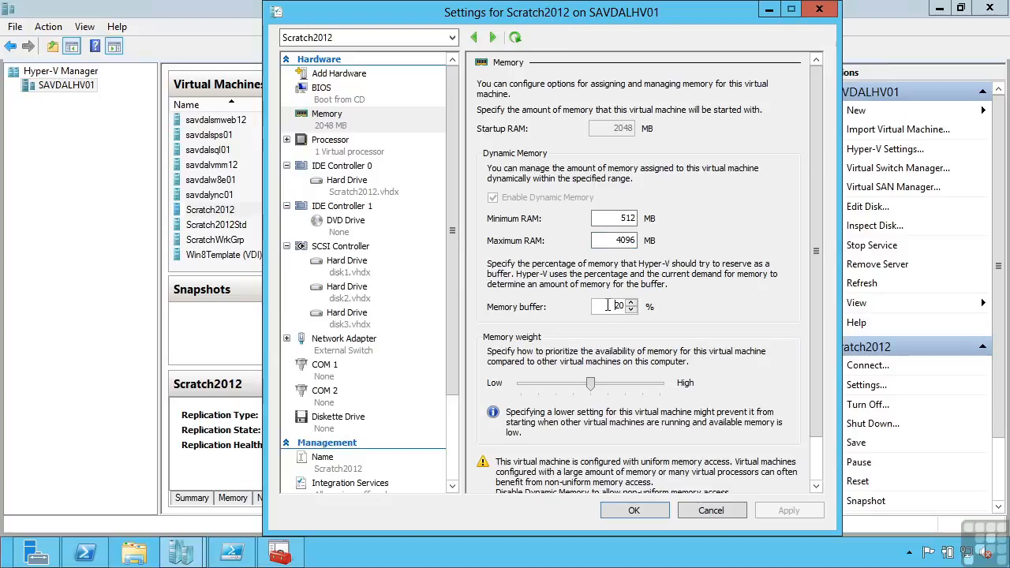
double_click(617, 306)
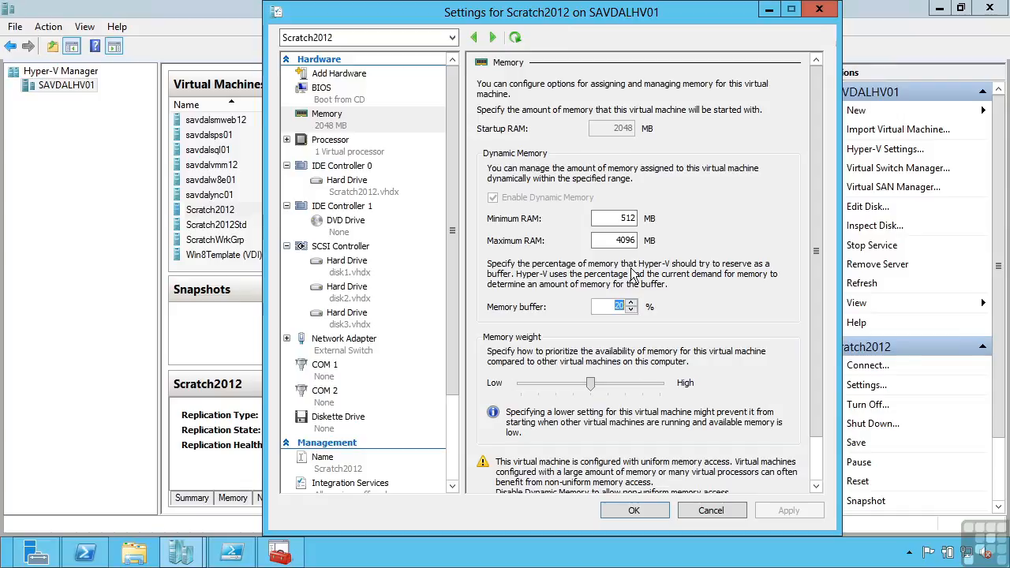
double_click(617, 240)
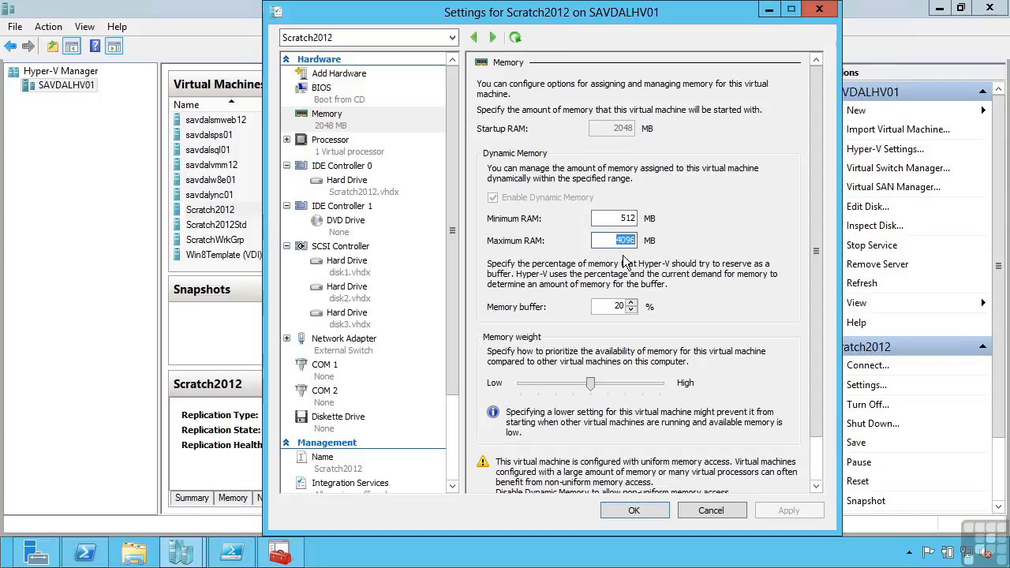
double_click(627, 219)
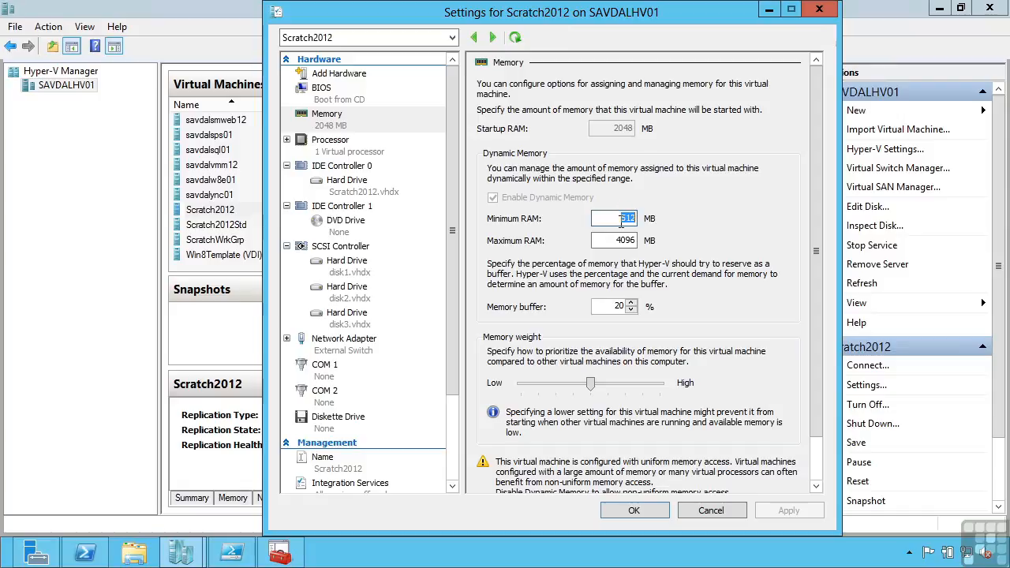
left_click_drag(817, 298, 821, 347)
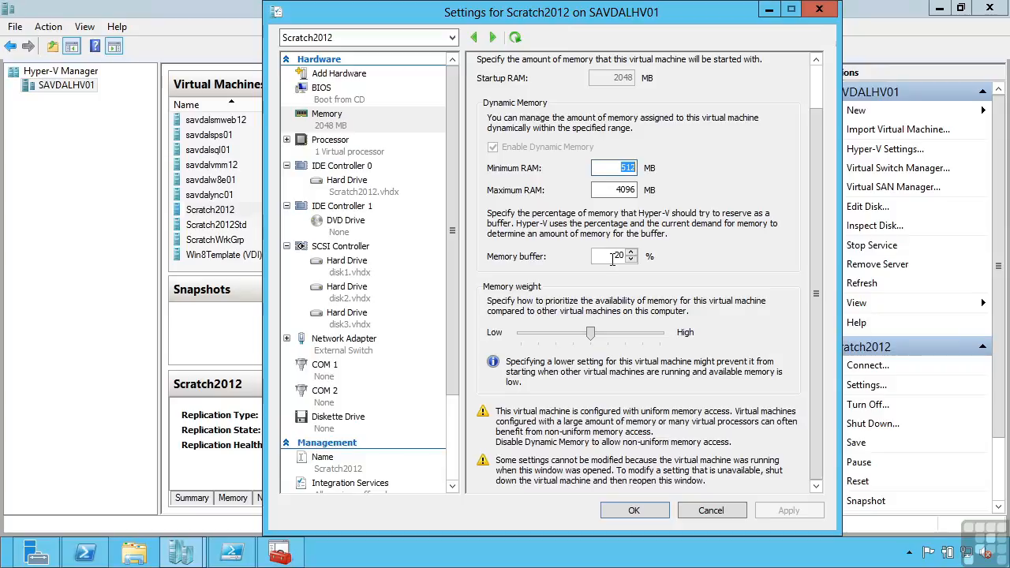
- Cancel the Scratch2012 Settings dialog and show the Memory tab in its details pane
left_click(719, 511)
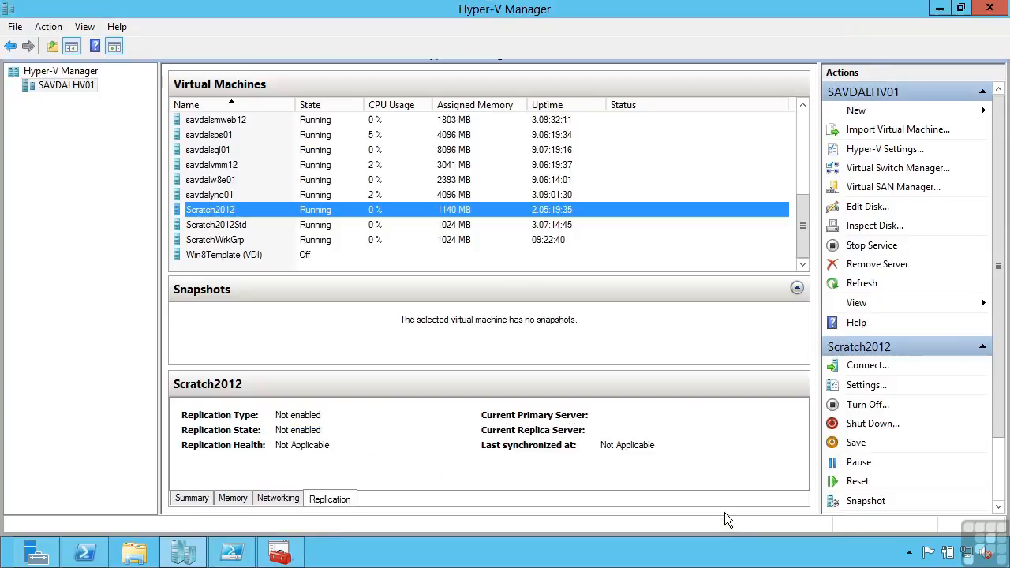
left_click(233, 498)
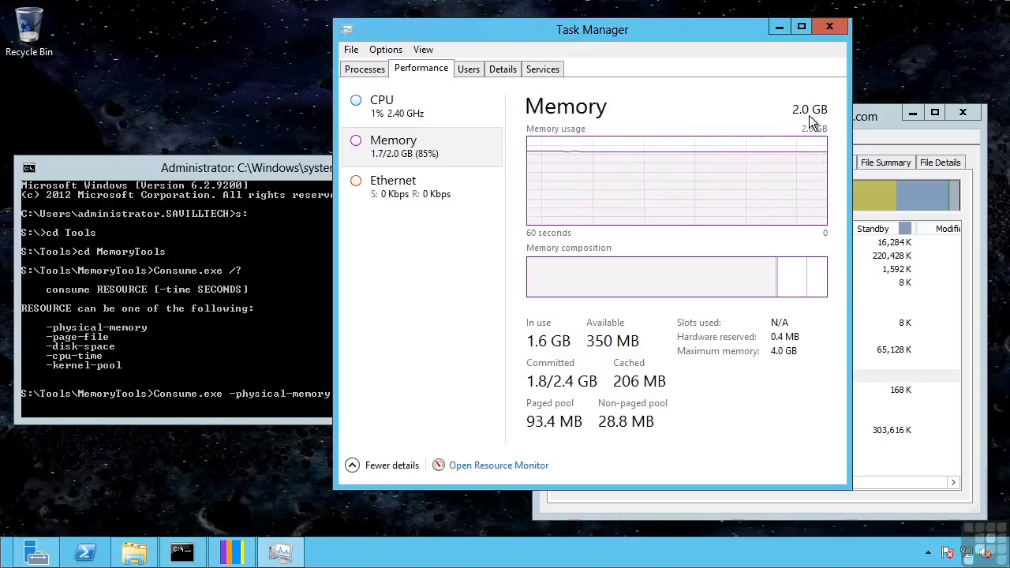
- Switch between RamMap and Task Manager in the guest to compare memory figures, ending on RamMap
left_click(884, 117)
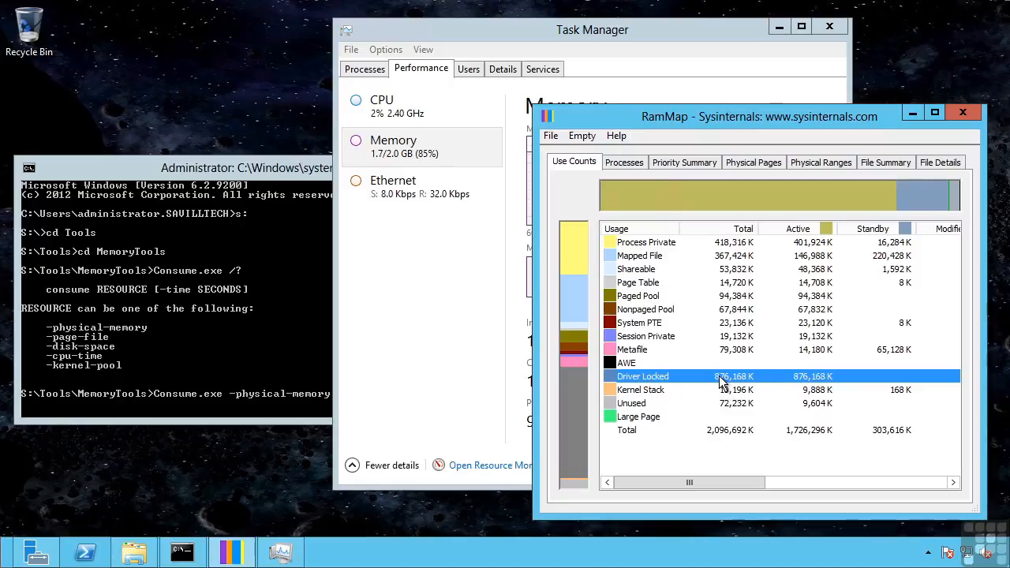
left_click(692, 32)
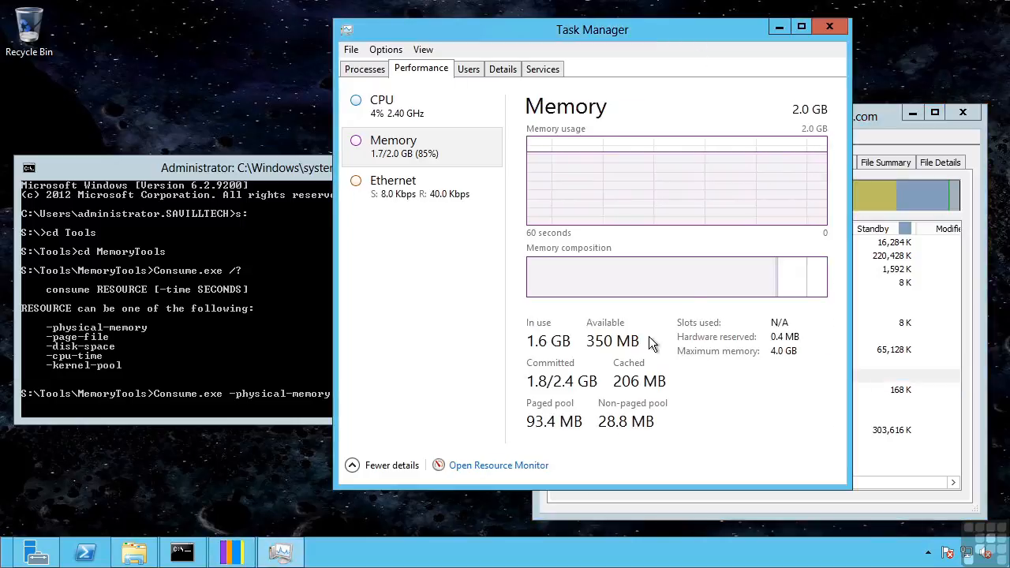
left_click(864, 119)
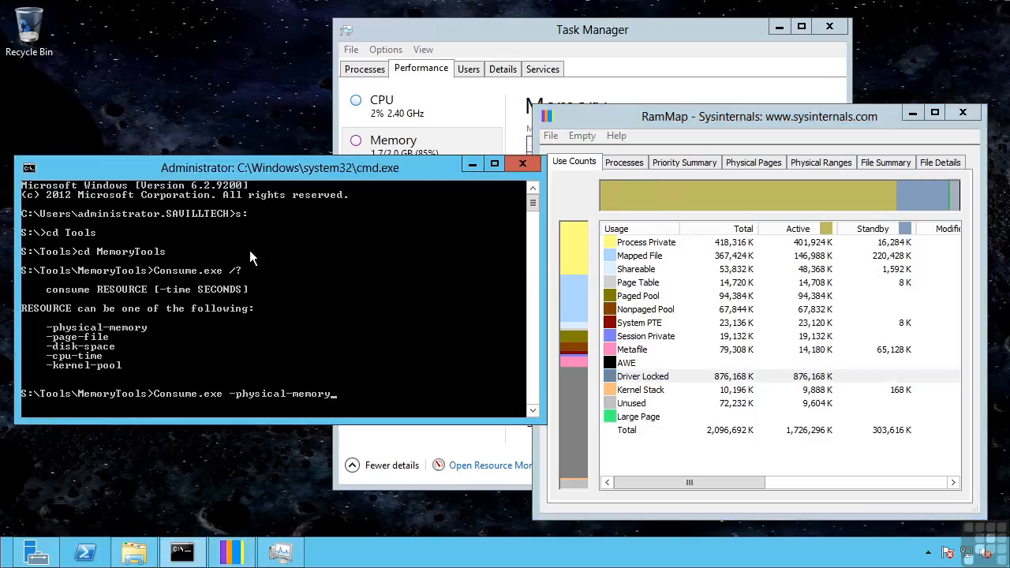
- Run Consume.exe -physical-memory in the guest's command prompt
key("Return")
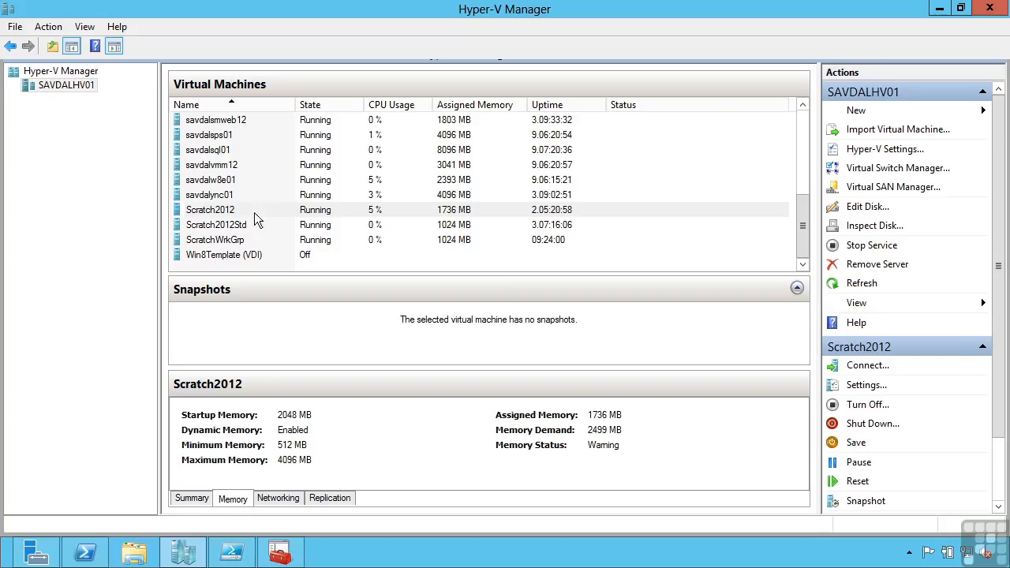
- Select Scratch2012 and watch its assigned memory climb to 2620 MB under the load
left_click(249, 211)
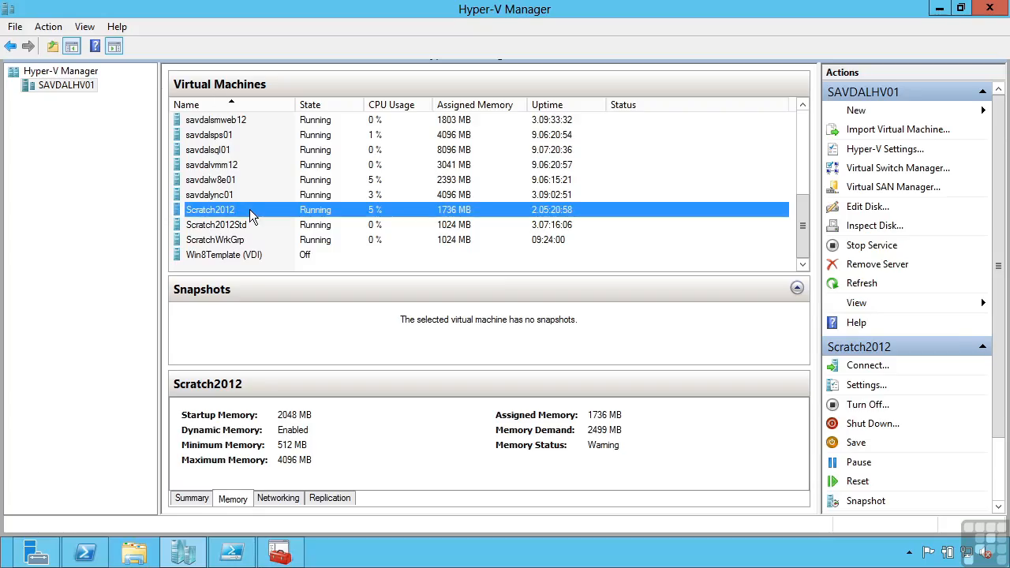
left_click(249, 209)
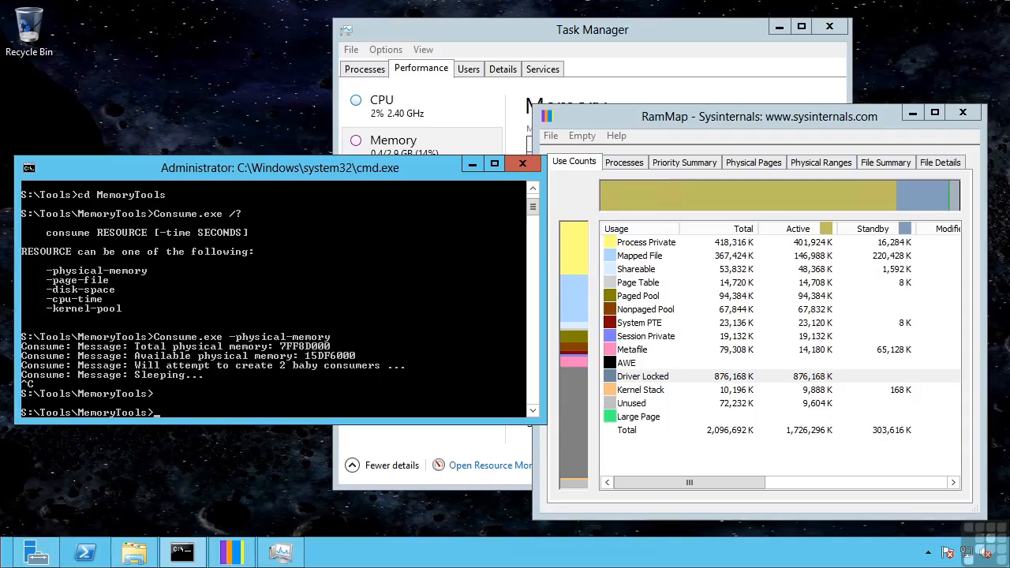
- Refresh RamMap's memory usage counts in the guest after the load stops
left_click(551, 135)
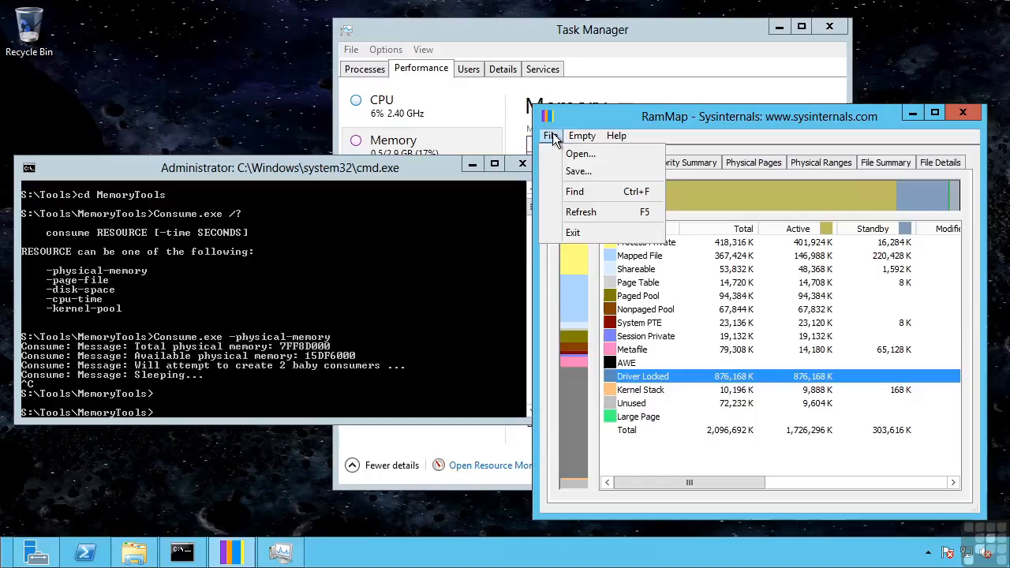
left_click(572, 210)
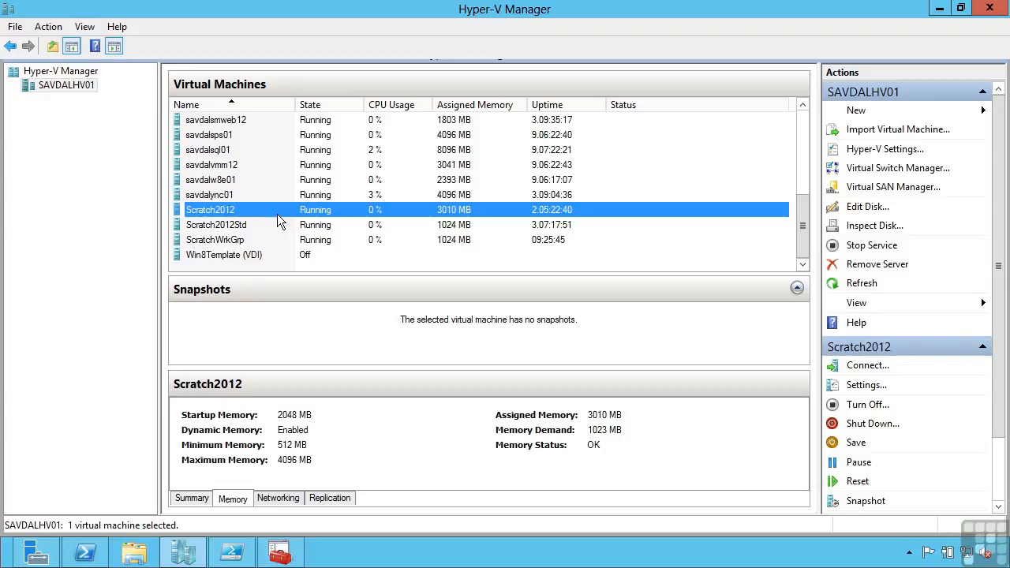
- Open Scratch2012's settings and view its Smart Paging File Location, E:\virtuals\Scratch2012
right_click(286, 211)
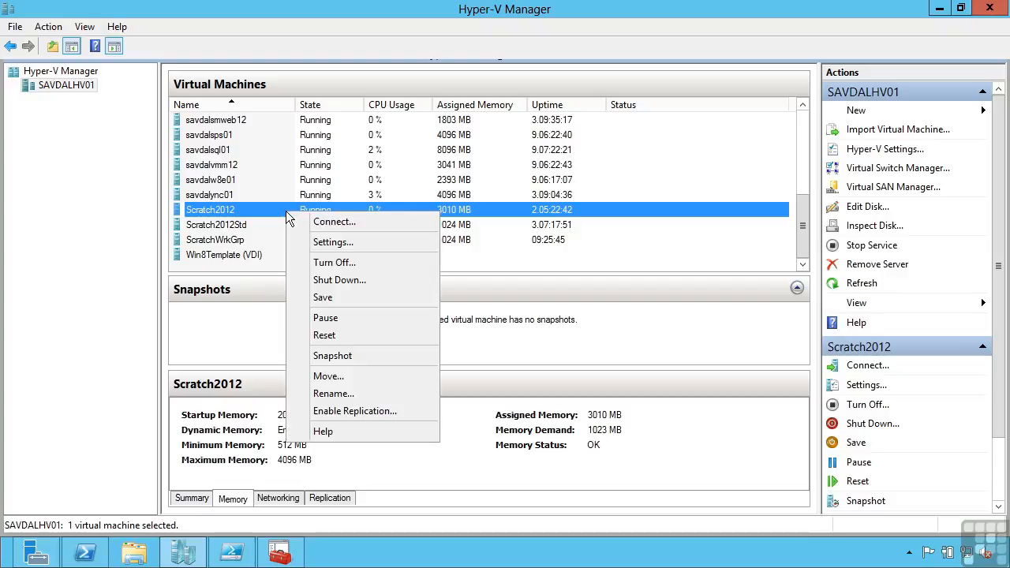
left_click(335, 244)
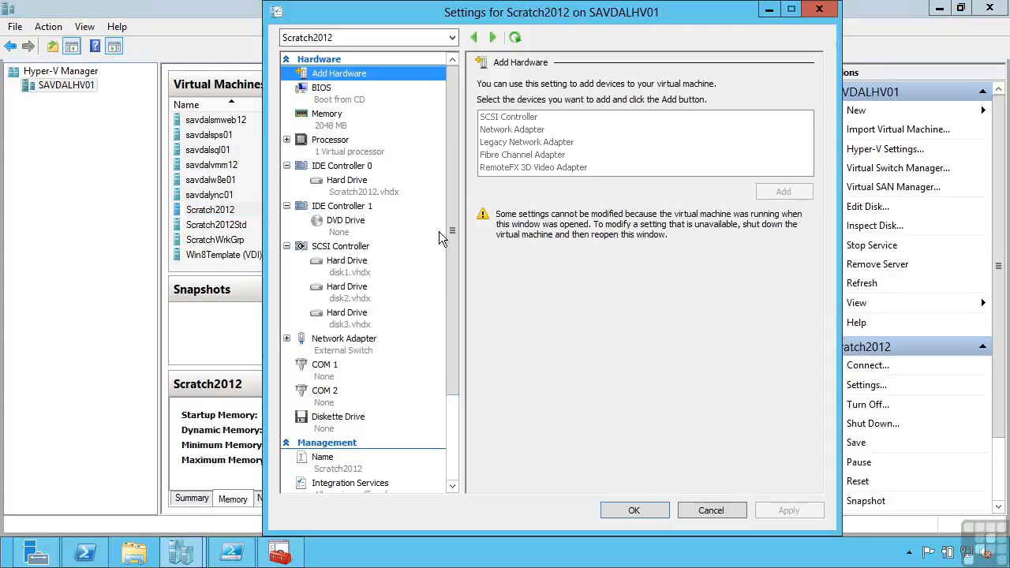
left_click_drag(452, 239, 457, 356)
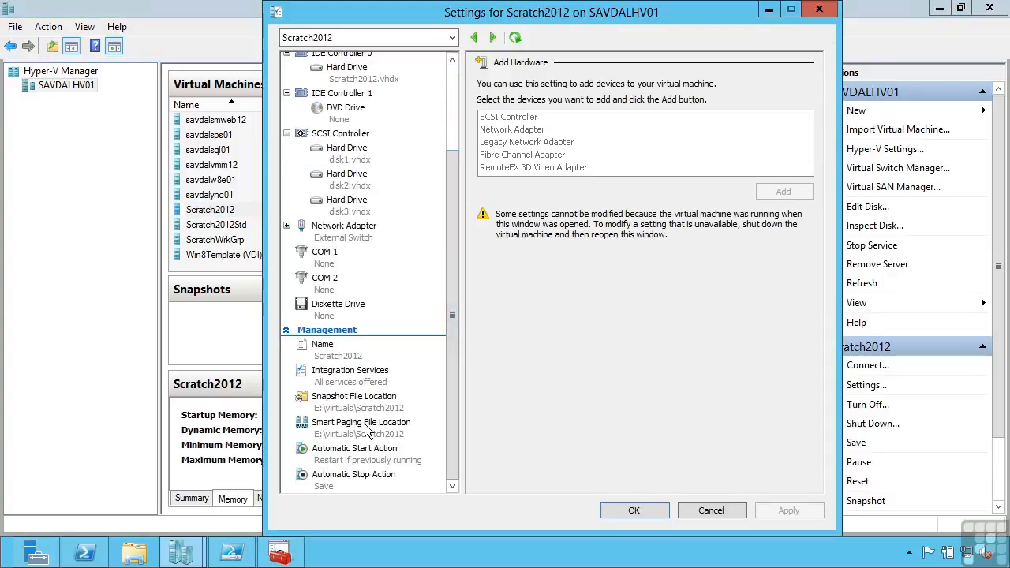
left_click(363, 426)
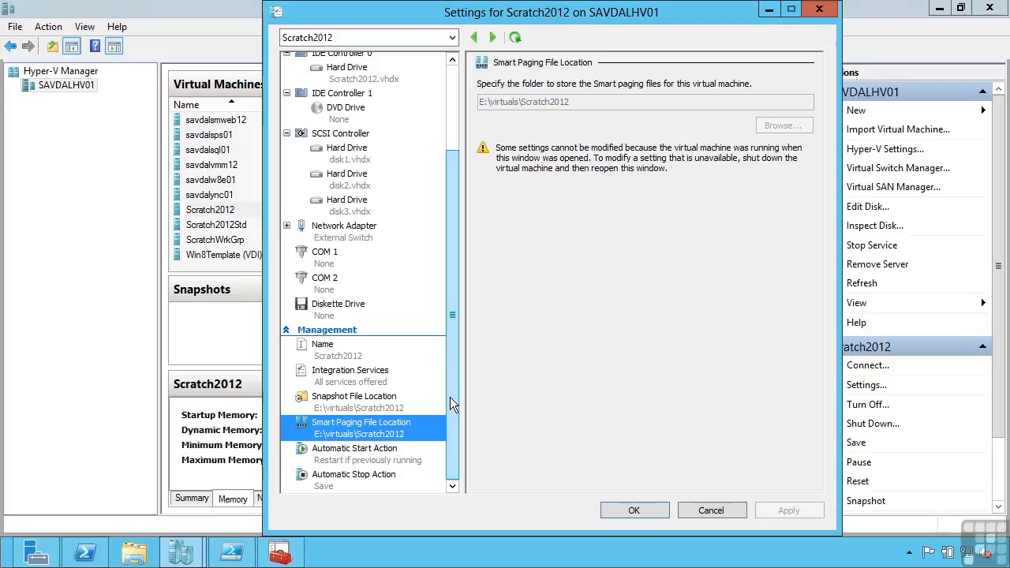
- Show Scratch2012's Processor settings and expand its Compatibility and NUMA entries
left_click_drag(450, 397, 455, 131)
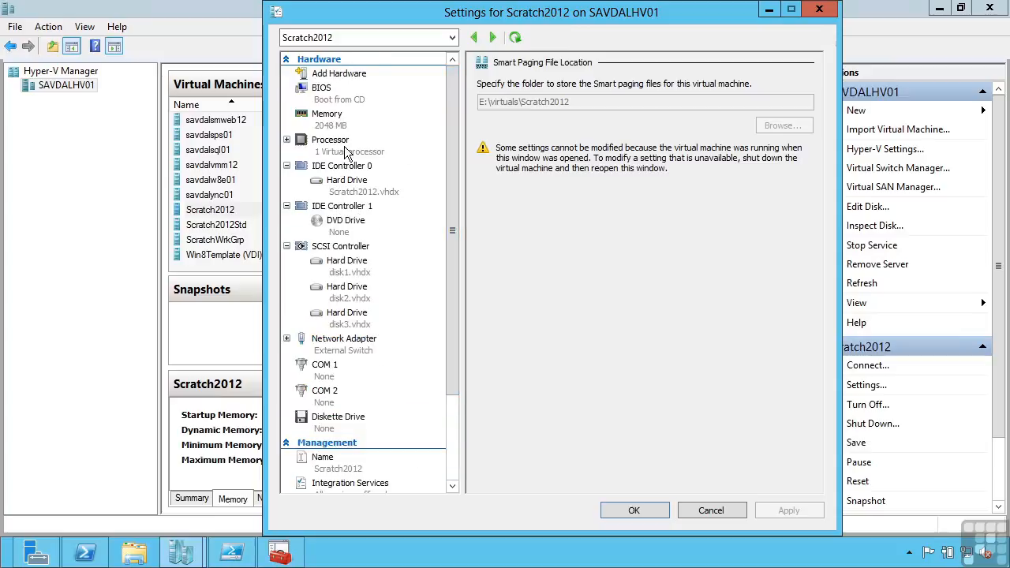
left_click(330, 142)
left_click(286, 139)
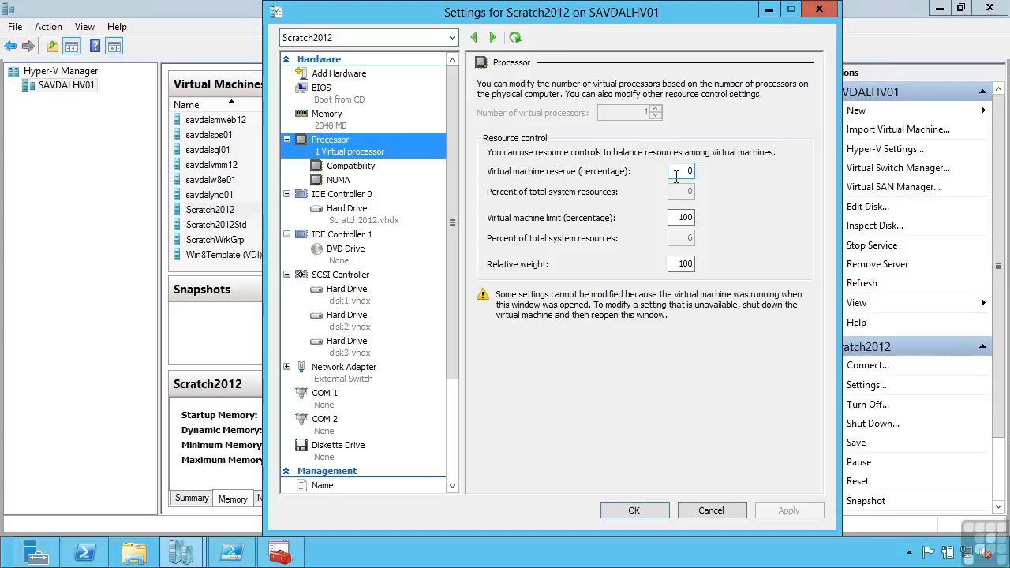
- Try a 50% virtual machine limit and relative weight 400, restoring the limit to 100
double_click(680, 172)
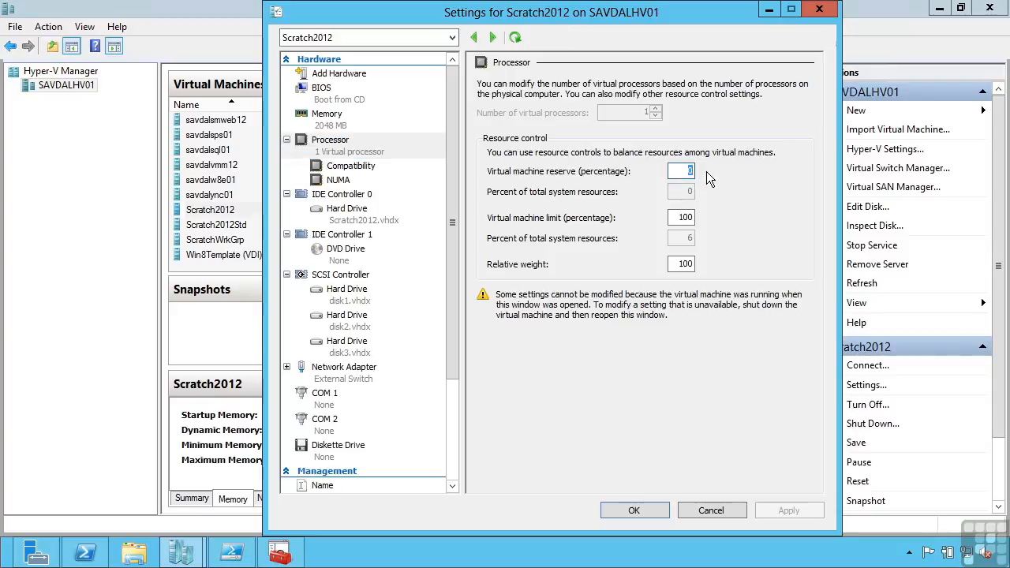
double_click(680, 218)
type("50")
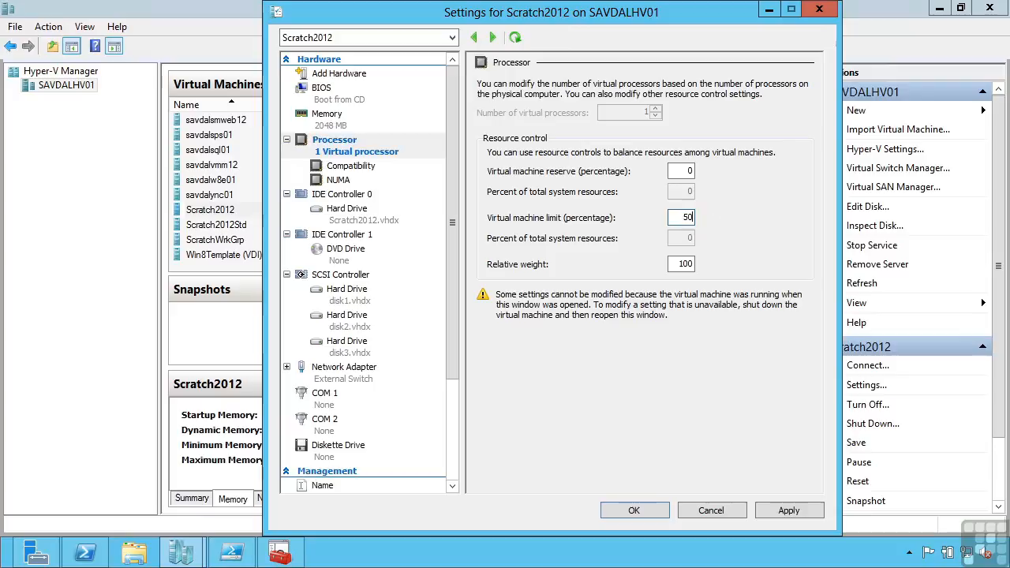
double_click(702, 218)
type("100")
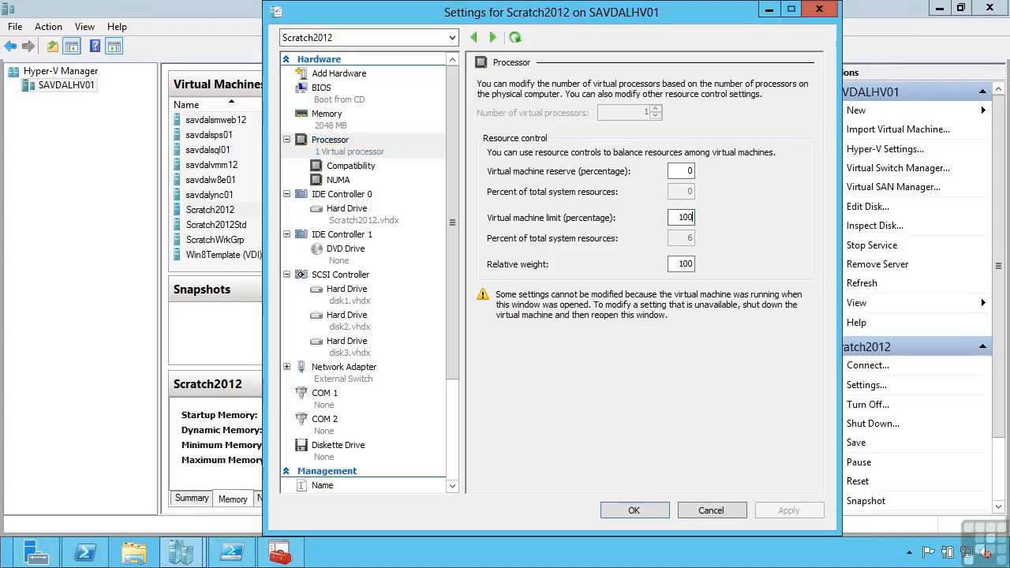
double_click(680, 263)
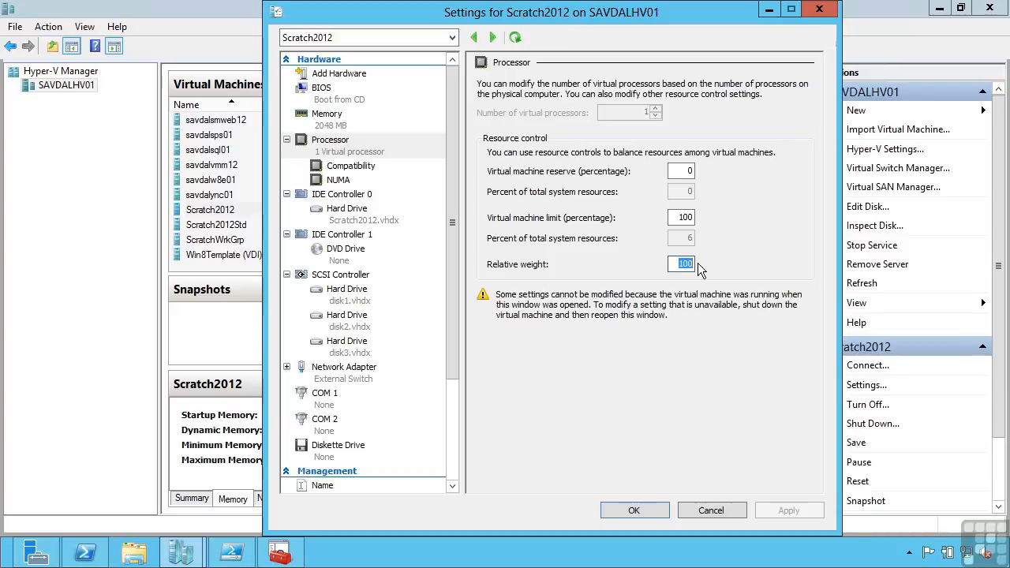
type("400")
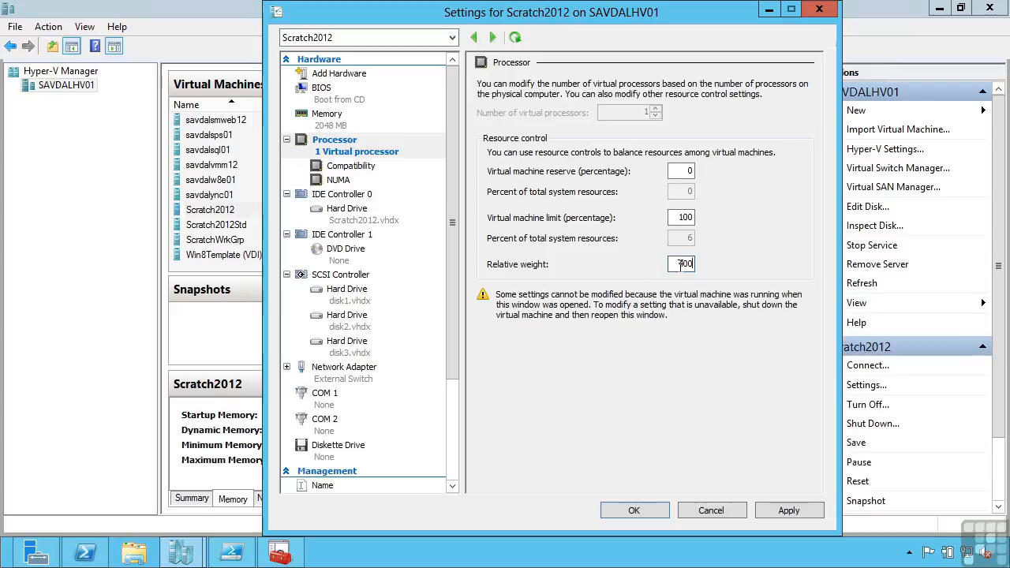
double_click(679, 264)
- Restore relative weight to 100 and view processor Compatibility, with different-version migration unchecked
type("100")
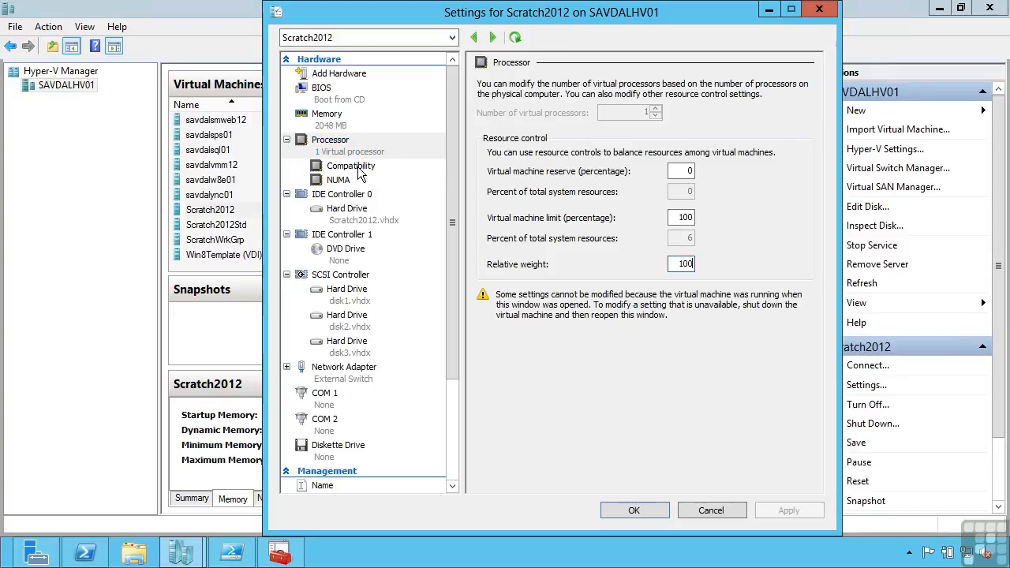
left_click(359, 172)
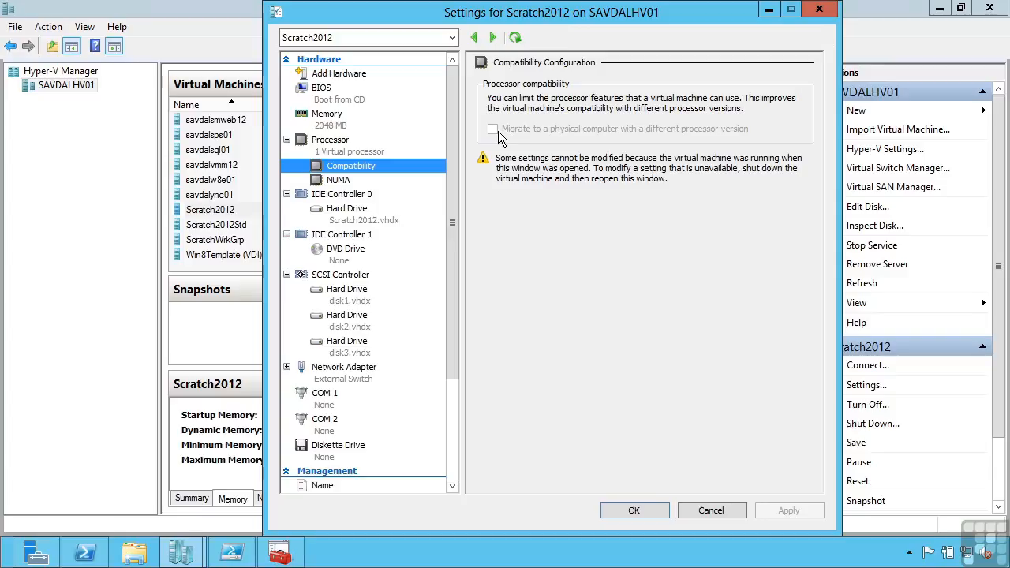
- Show Scratch2012's NUMA page: 1 node, 1 socket, up to 8 processors and 22720 MB per node
left_click(338, 180)
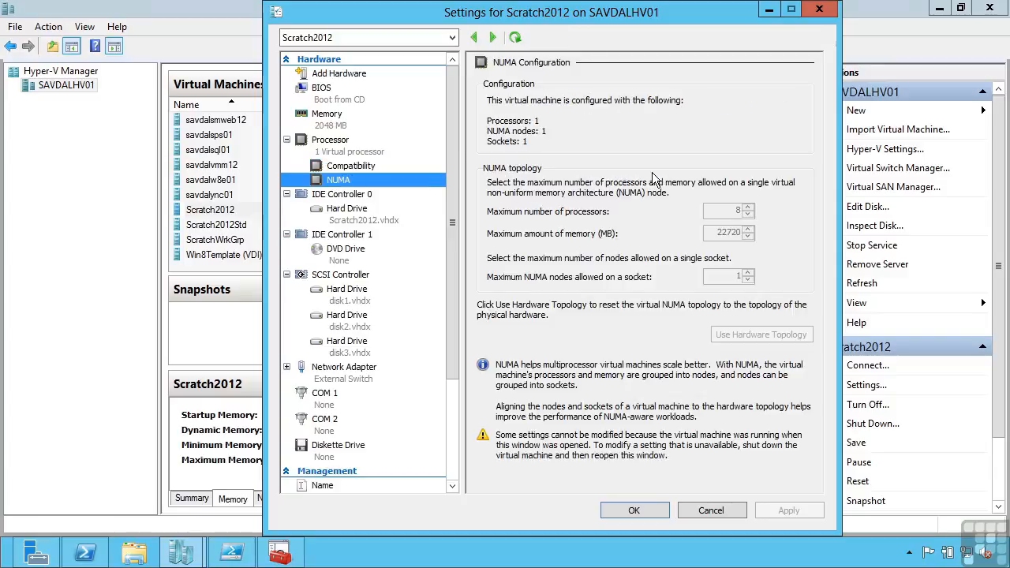